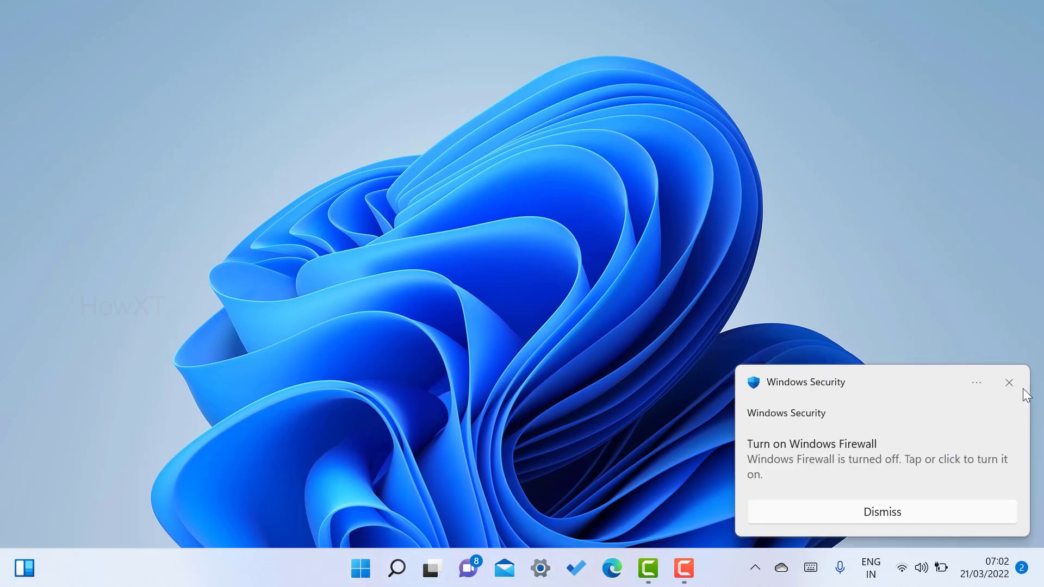
- Close the Windows Security firewall toast notification on the desktop
{"action": "left_click", "coordinate": [1009, 383]}
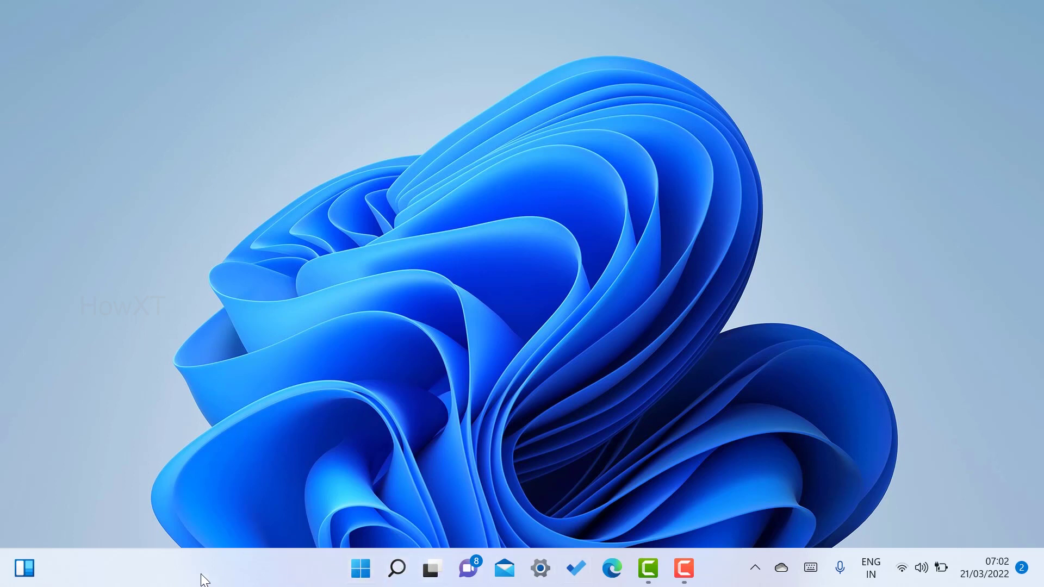
- Set Taskbar alignment to Left under Taskbar behaviours in the Taskbar settings page
{"action": "left_click", "coordinate": [541, 571]}
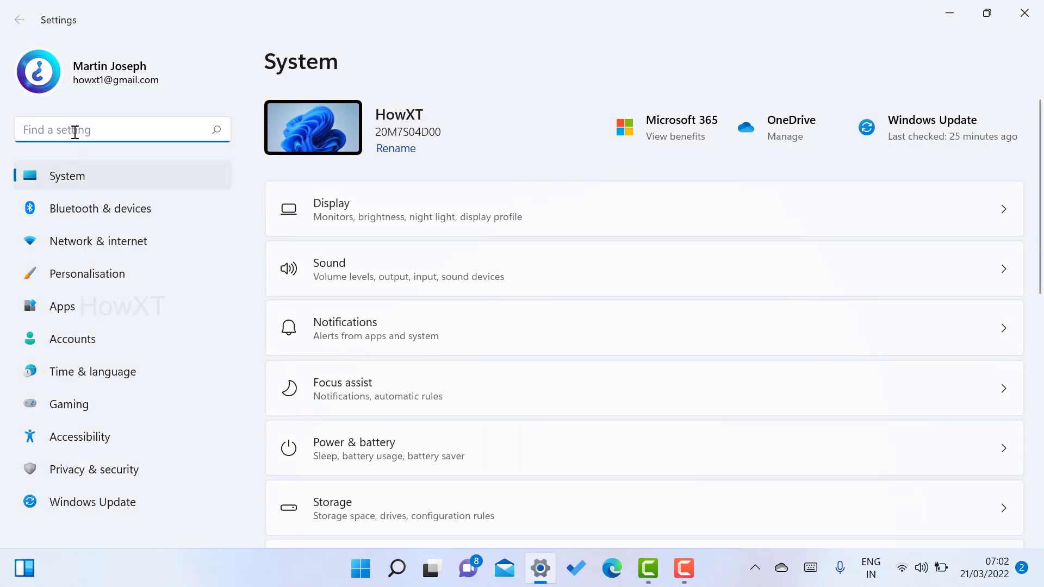
{"action": "type", "text": "tas"}
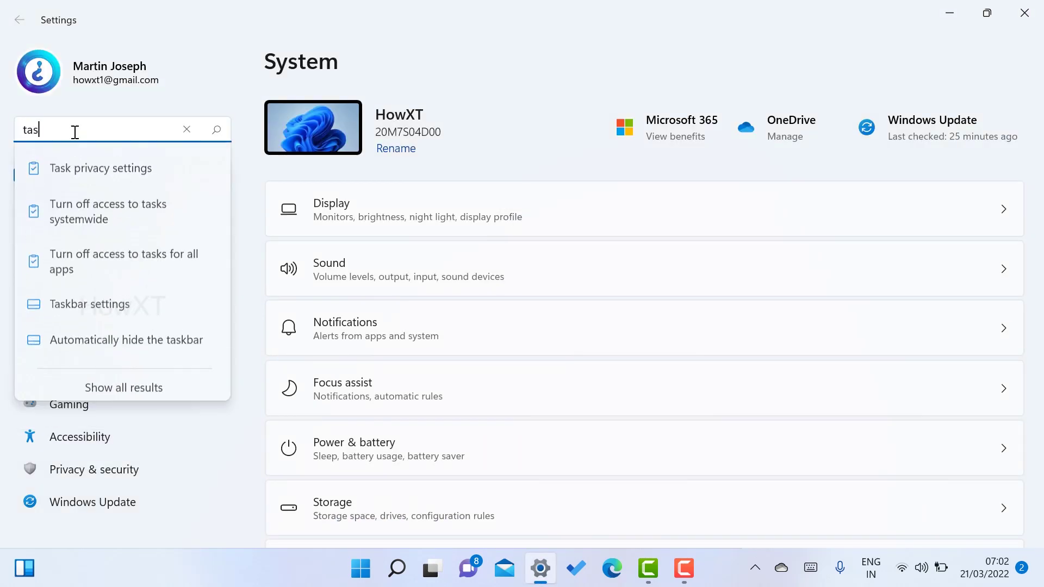
{"action": "type", "text": "k"}
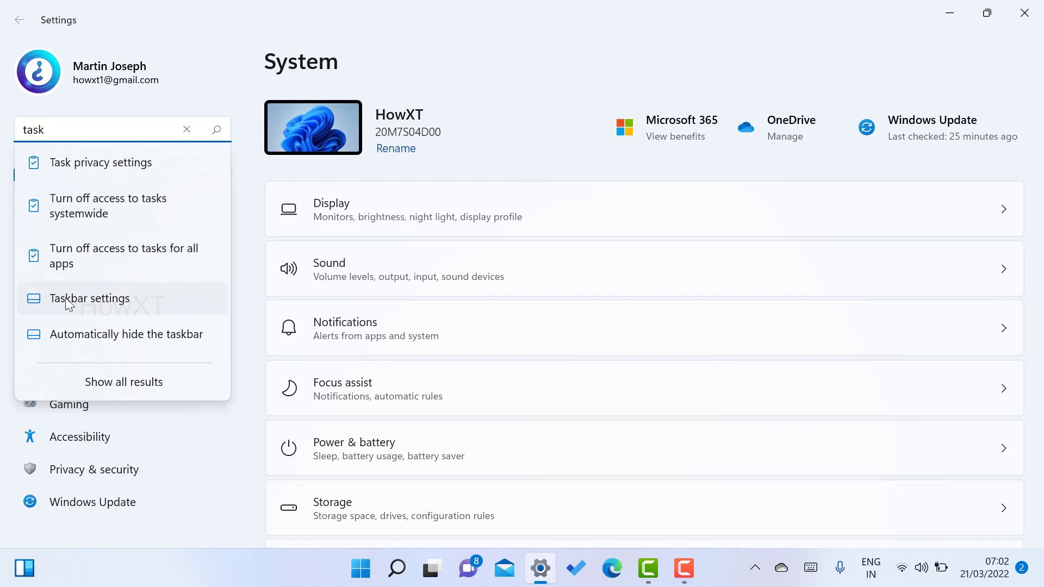
{"action": "left_click", "coordinate": [98, 306]}
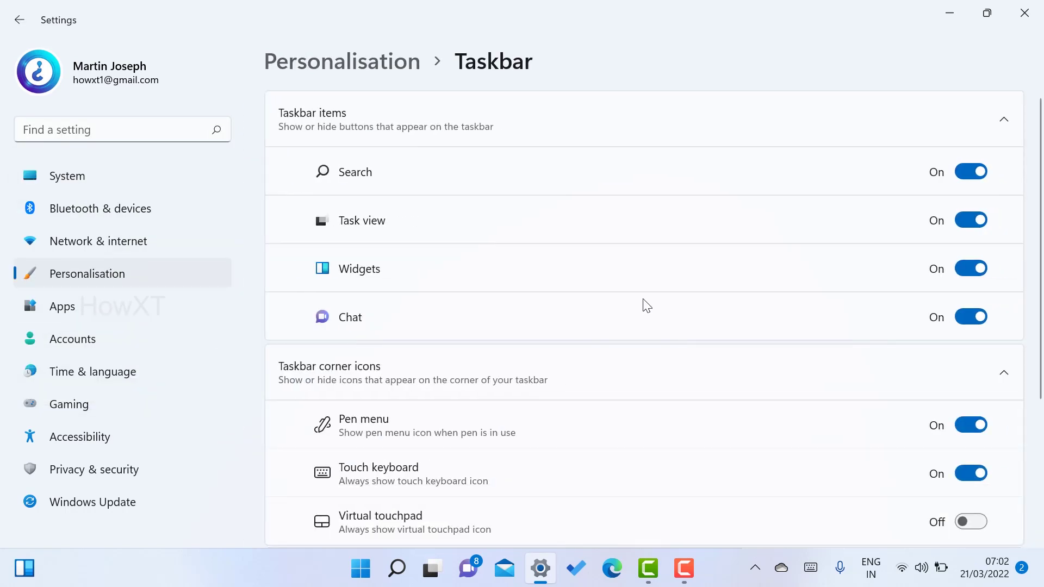
{"action": "scroll", "coordinate": [644, 305], "scroll_direction": "down", "scroll_amount": 2}
{"action": "scroll", "coordinate": [644, 305], "scroll_direction": "down", "scroll_amount": 2}
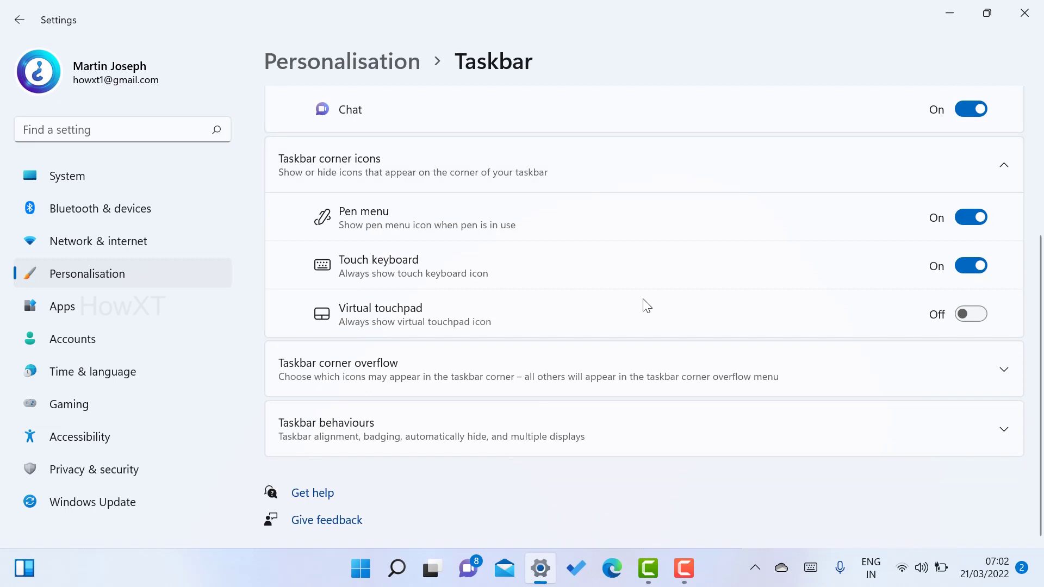
{"action": "left_click", "coordinate": [1005, 433]}
{"action": "scroll", "coordinate": [439, 414], "scroll_direction": "down", "scroll_amount": 2}
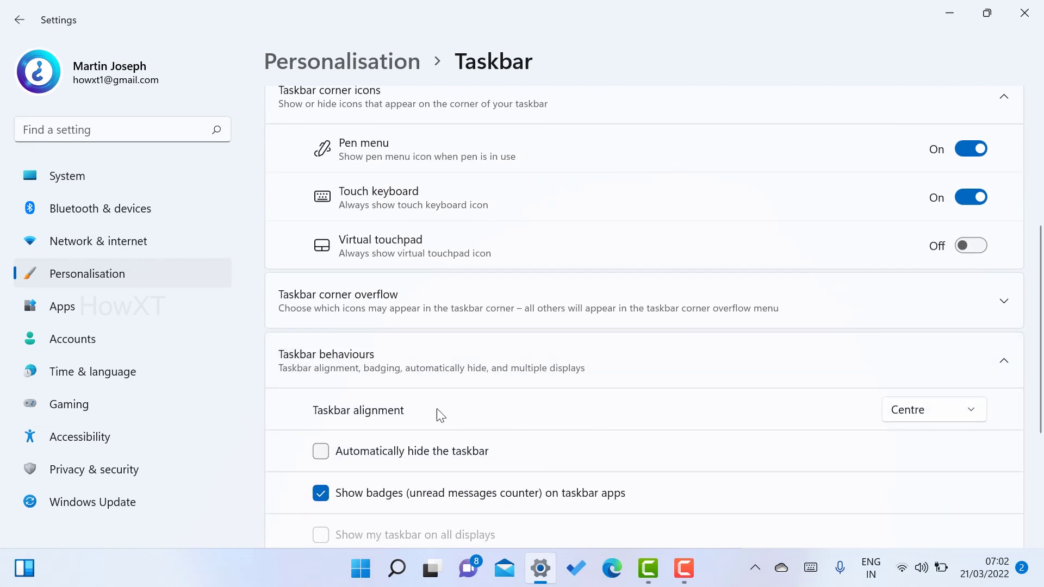
{"action": "left_click", "coordinate": [942, 416]}
{"action": "left_click", "coordinate": [921, 383]}
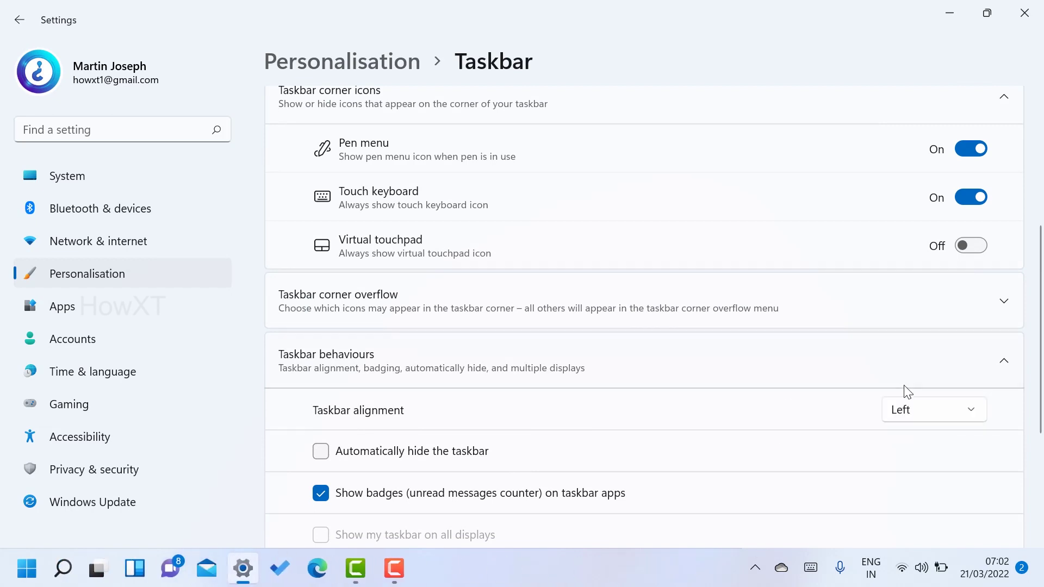
{"action": "left_click", "coordinate": [895, 414]}
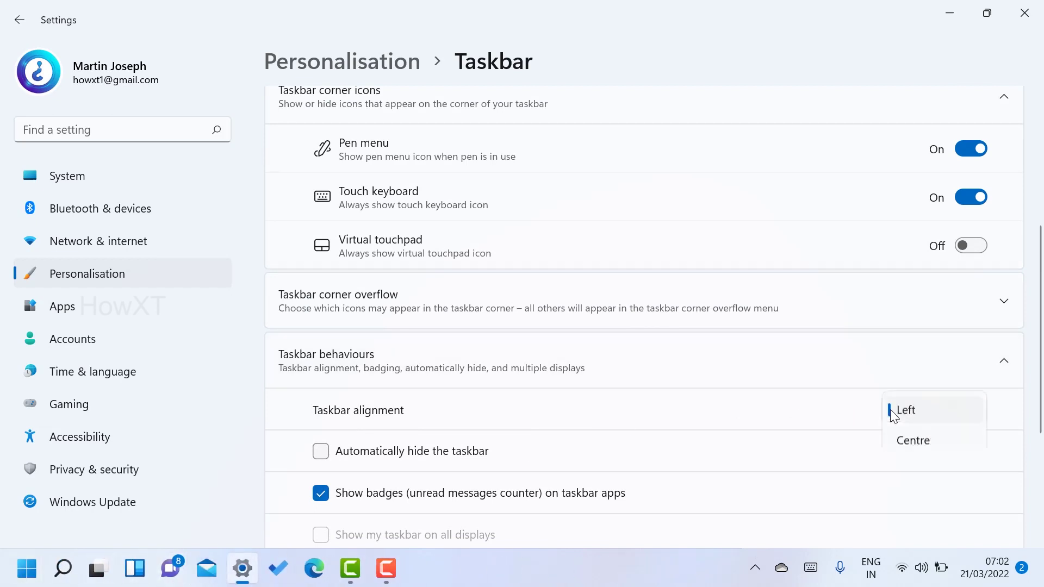
{"action": "left_click", "coordinate": [910, 442]}
{"action": "left_click", "coordinate": [905, 411]}
{"action": "left_click", "coordinate": [903, 380]}
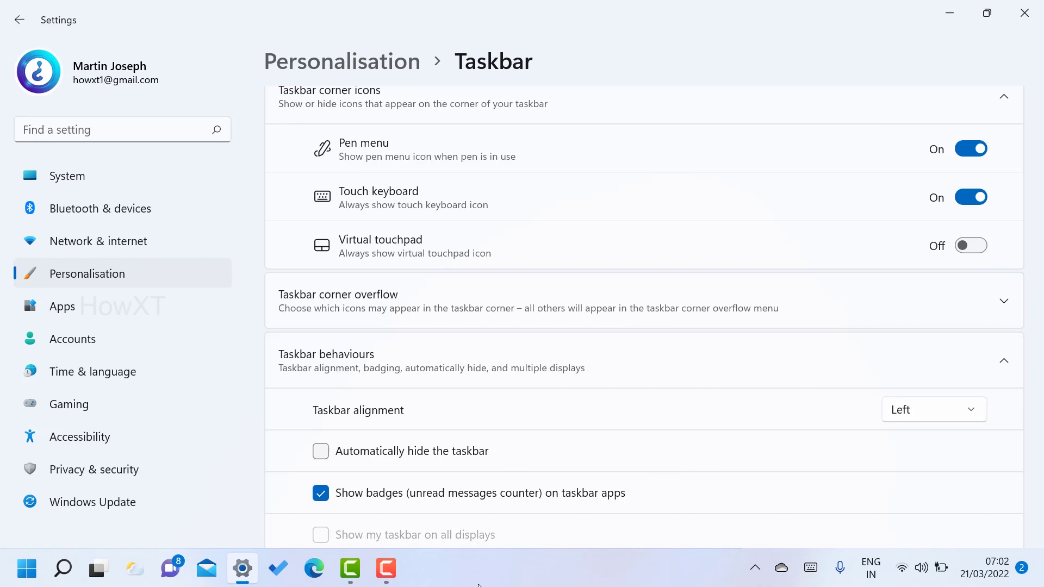
- Close Settings and start Registry Editor from the Start menu search for 'reg'
{"action": "left_click", "coordinate": [1030, 10]}
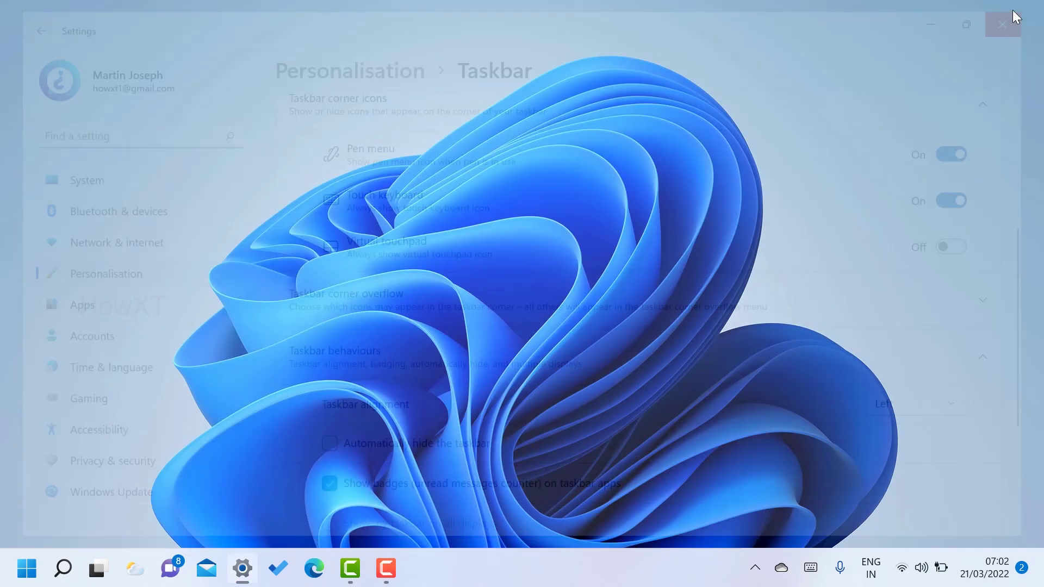
{"action": "left_click", "coordinate": [27, 567]}
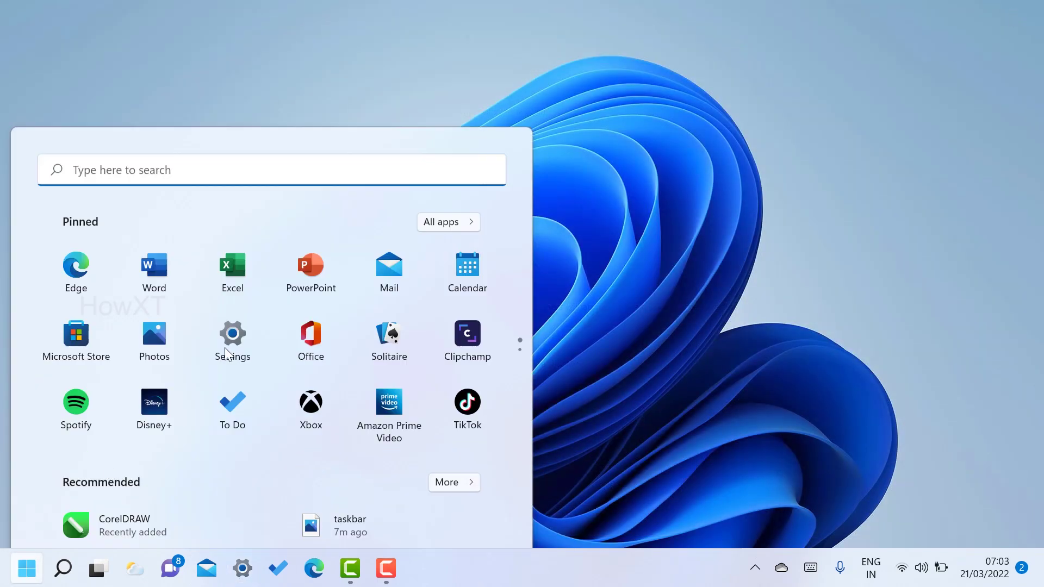
{"action": "type", "text": "r"}
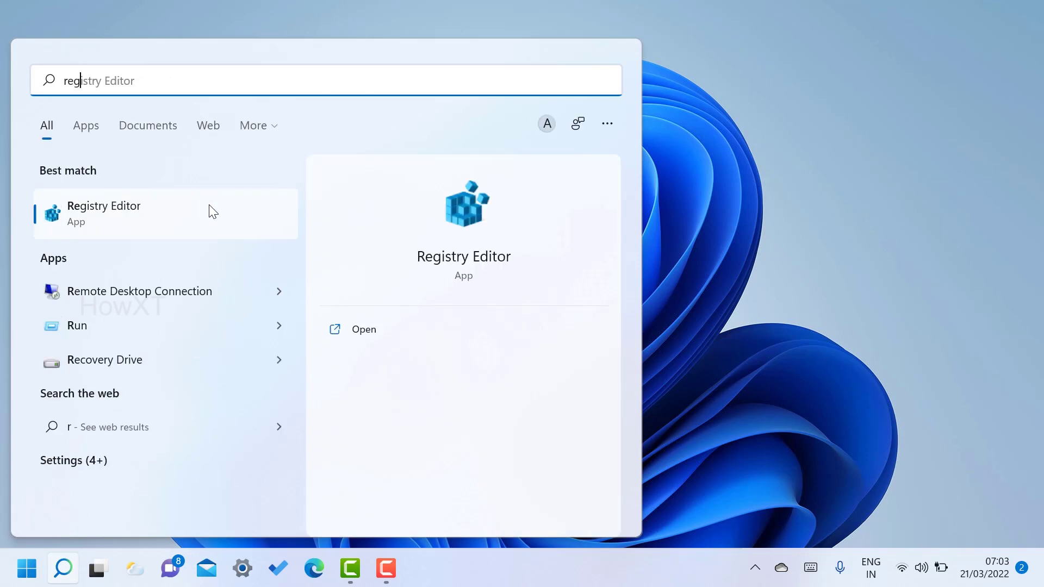
{"action": "type", "text": "eg"}
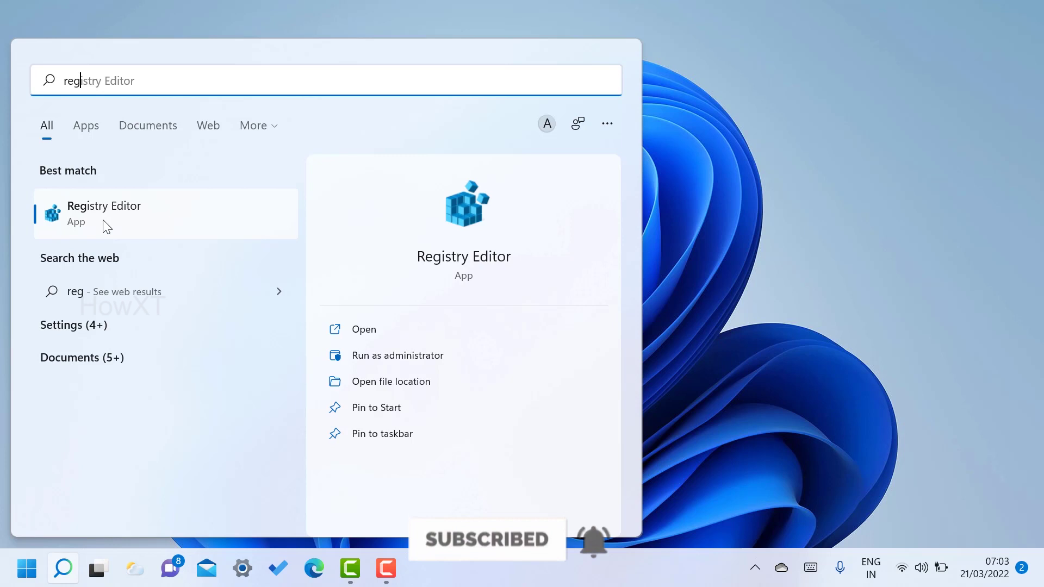
{"action": "left_click", "coordinate": [104, 227]}
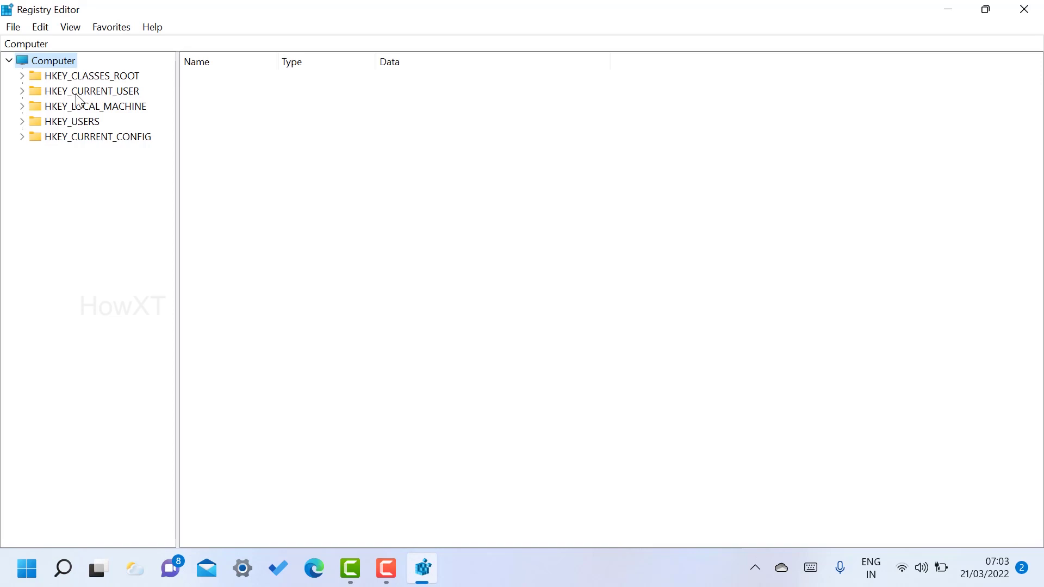
- Expand HKEY_CURRENT_USER\Software\Microsoft\Windows\CurrentVersion\Explorer and widen the key tree pane
{"action": "left_click", "coordinate": [43, 92]}
{"action": "left_click", "coordinate": [24, 91]}
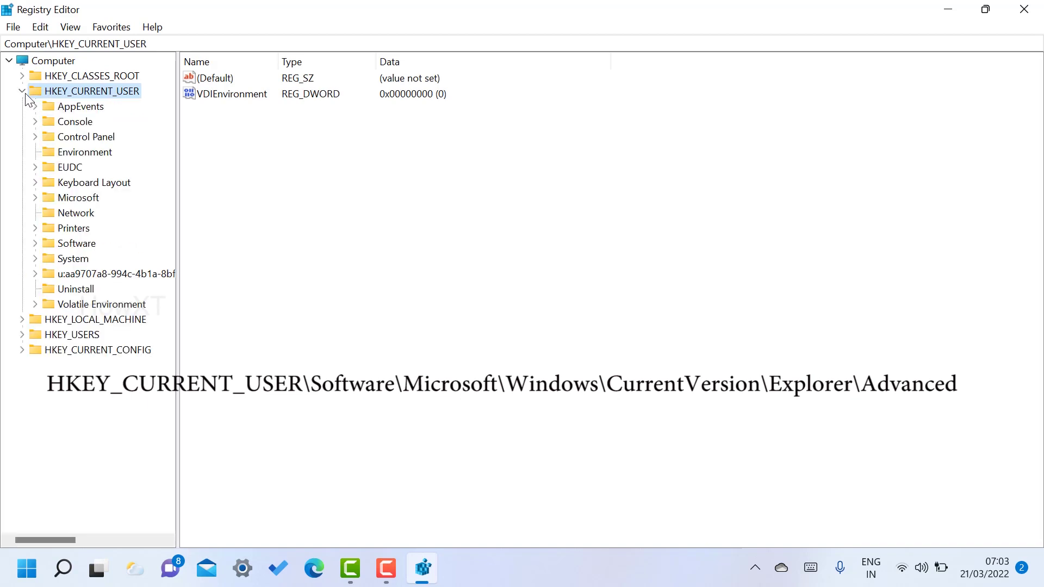
{"action": "left_click", "coordinate": [35, 243]}
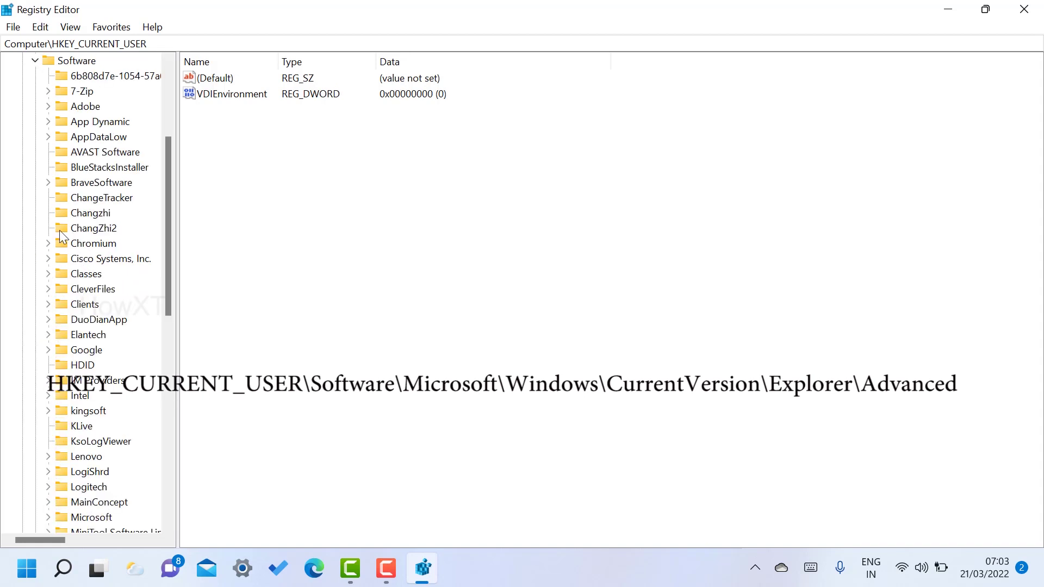
{"action": "scroll", "coordinate": [89, 210], "scroll_direction": "down", "scroll_amount": 1}
{"action": "scroll", "coordinate": [94, 310], "scroll_direction": "down", "scroll_amount": 3}
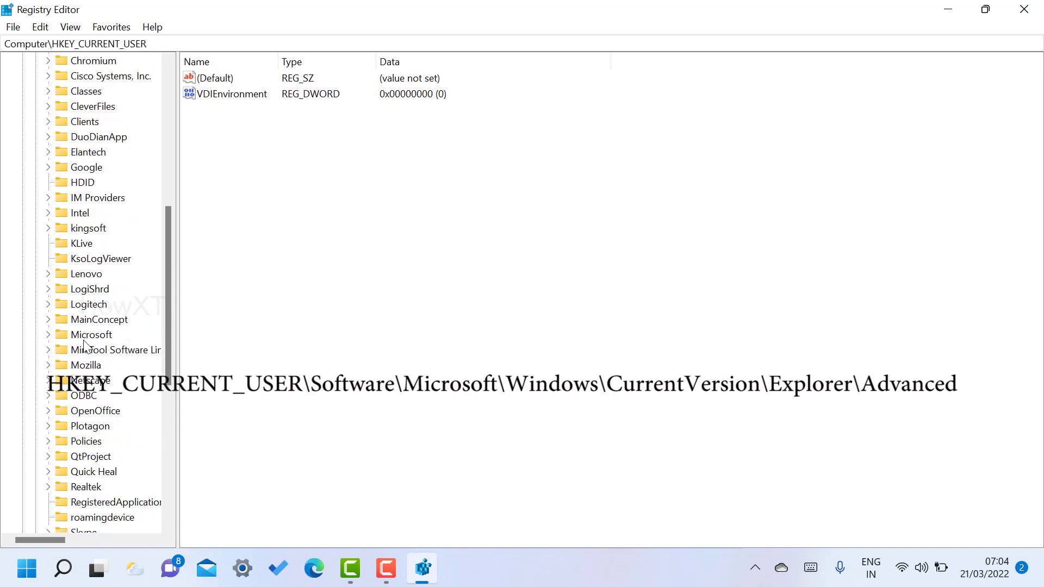
{"action": "left_click", "coordinate": [49, 335]}
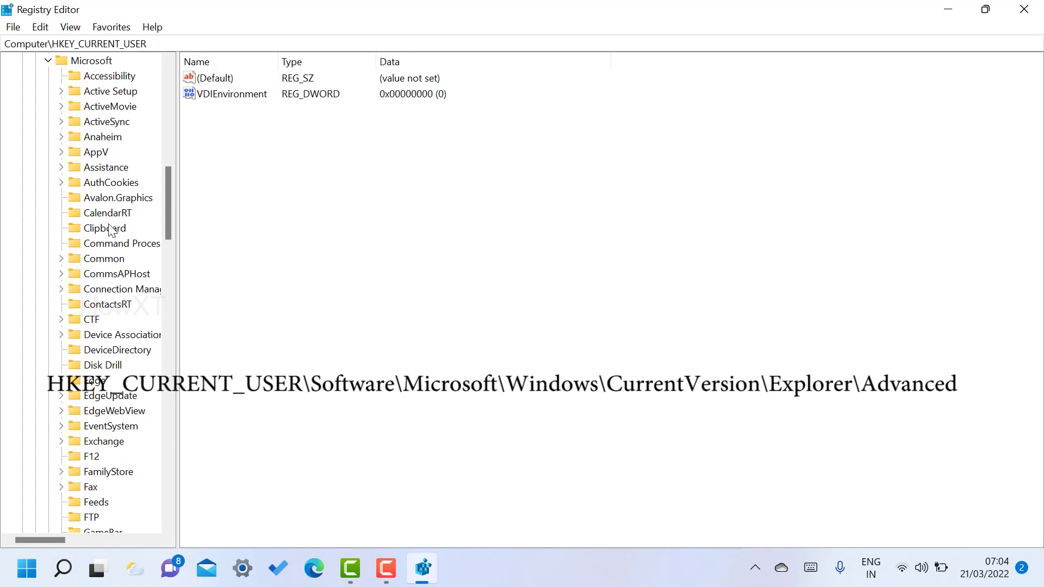
{"action": "scroll", "coordinate": [112, 233], "scroll_direction": "down", "scroll_amount": 1}
{"action": "scroll", "coordinate": [112, 233], "scroll_direction": "down", "scroll_amount": 1}
{"action": "scroll", "coordinate": [112, 233], "scroll_direction": "down", "scroll_amount": 2}
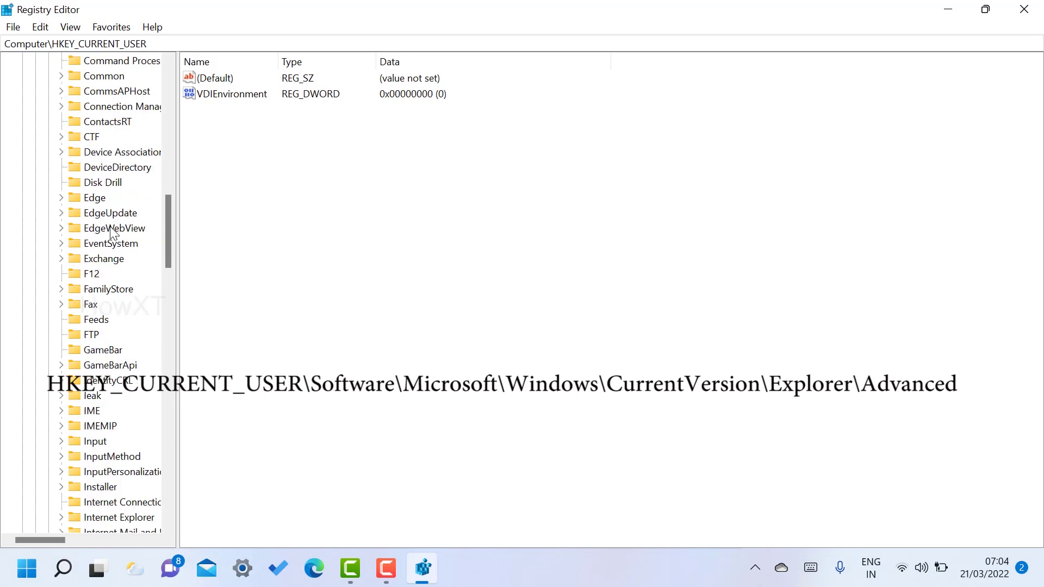
{"action": "scroll", "coordinate": [112, 233], "scroll_direction": "down", "scroll_amount": 1}
{"action": "scroll", "coordinate": [112, 233], "scroll_direction": "down", "scroll_amount": 2}
{"action": "scroll", "coordinate": [112, 233], "scroll_direction": "down", "scroll_amount": 3}
{"action": "scroll", "coordinate": [111, 232], "scroll_direction": "down", "scroll_amount": 3}
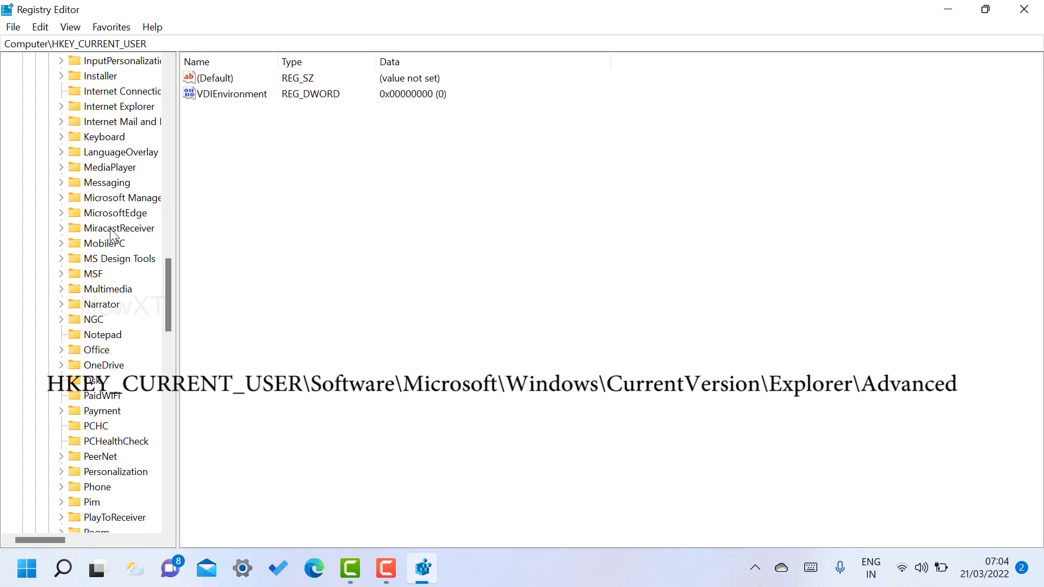
{"action": "scroll", "coordinate": [113, 233], "scroll_direction": "down", "scroll_amount": 3}
{"action": "scroll", "coordinate": [111, 233], "scroll_direction": "down", "scroll_amount": 3}
{"action": "scroll", "coordinate": [112, 235], "scroll_direction": "down", "scroll_amount": 3}
{"action": "scroll", "coordinate": [112, 234], "scroll_direction": "down", "scroll_amount": 4}
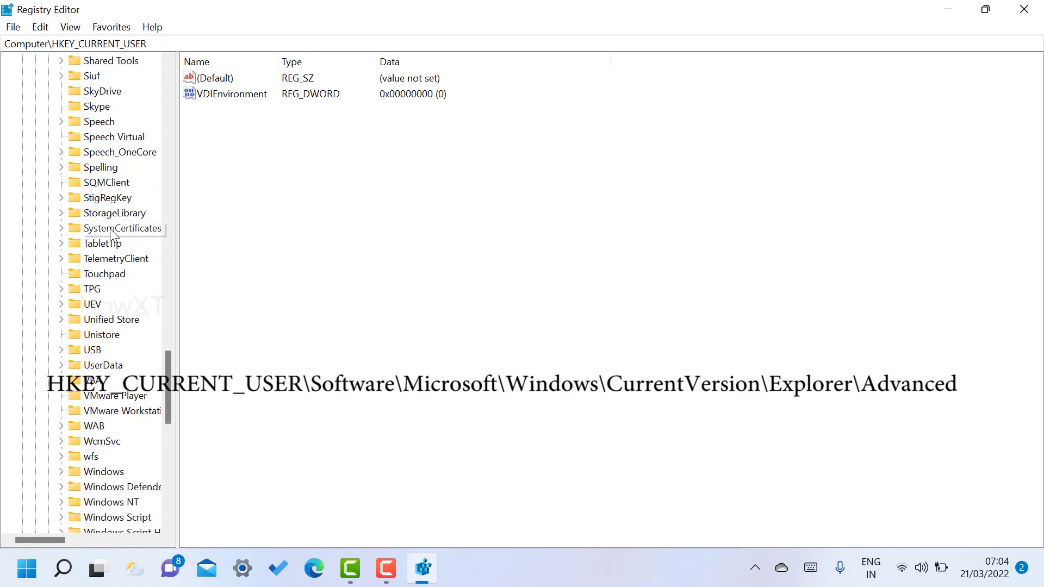
{"action": "scroll", "coordinate": [112, 234], "scroll_direction": "down", "scroll_amount": 2}
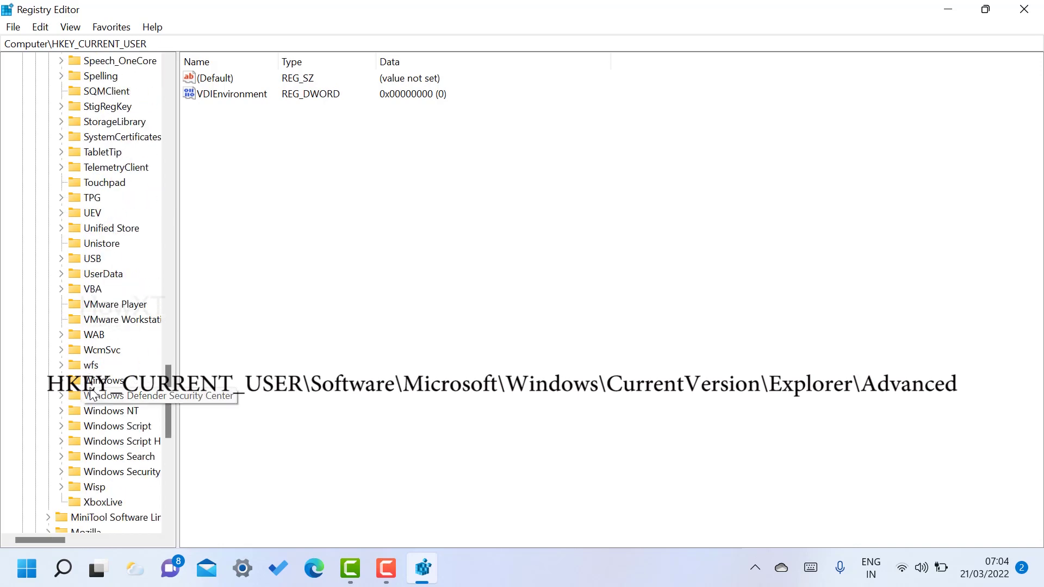
{"action": "left_click", "coordinate": [62, 382]}
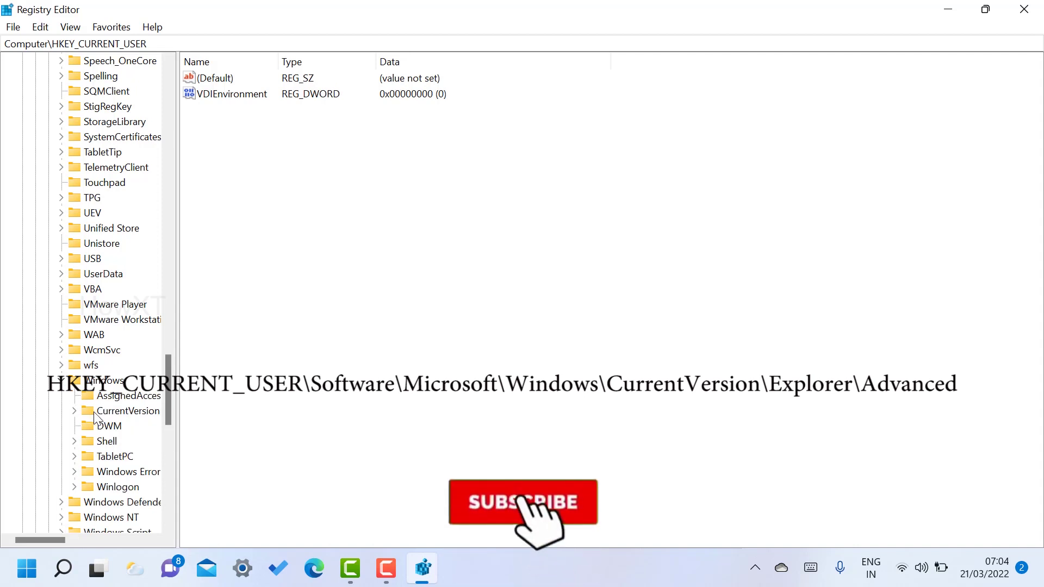
{"action": "left_click", "coordinate": [77, 414]}
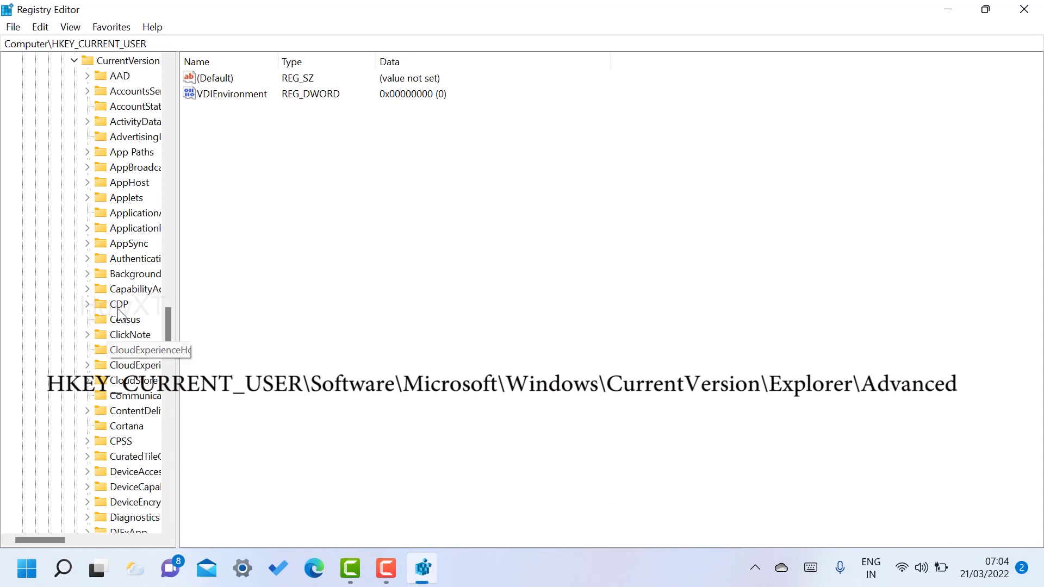
{"action": "scroll", "coordinate": [134, 352], "scroll_direction": "down", "scroll_amount": 1}
{"action": "scroll", "coordinate": [135, 352], "scroll_direction": "down", "scroll_amount": 1}
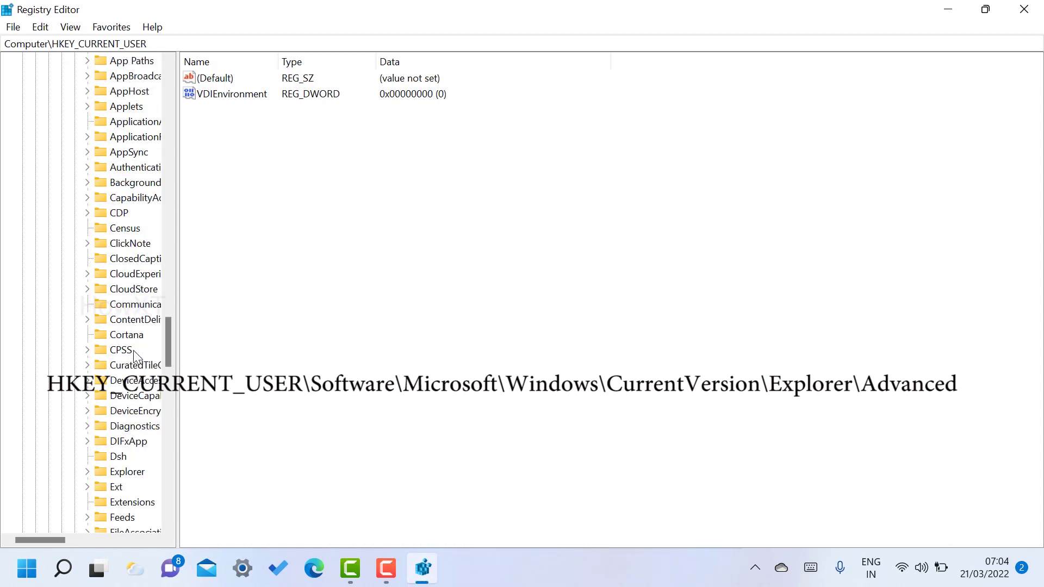
{"action": "left_click", "coordinate": [88, 472]}
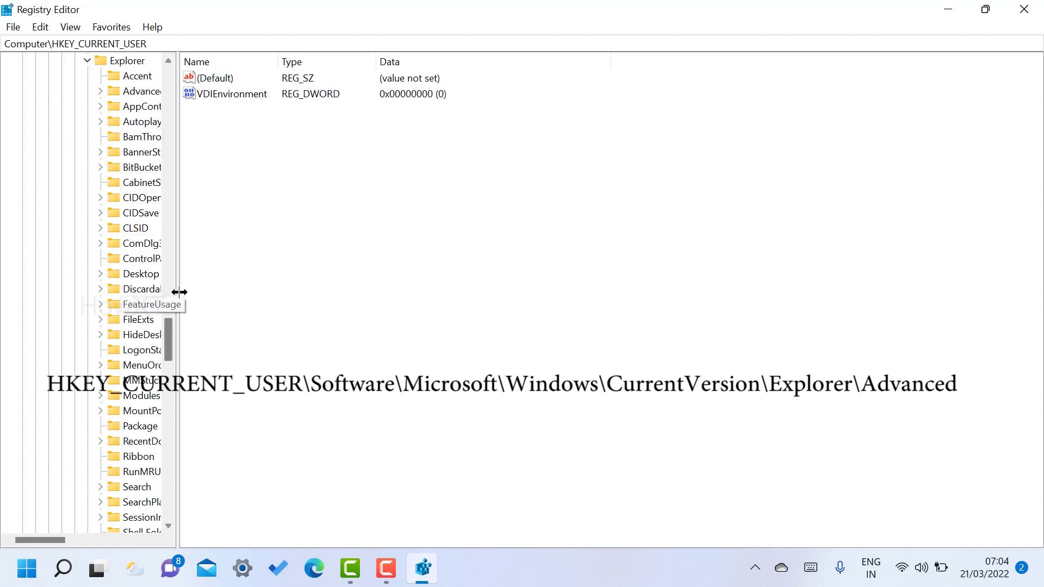
{"action": "left_click_drag", "start_coordinate": [174, 290], "coordinate": [266, 290]}
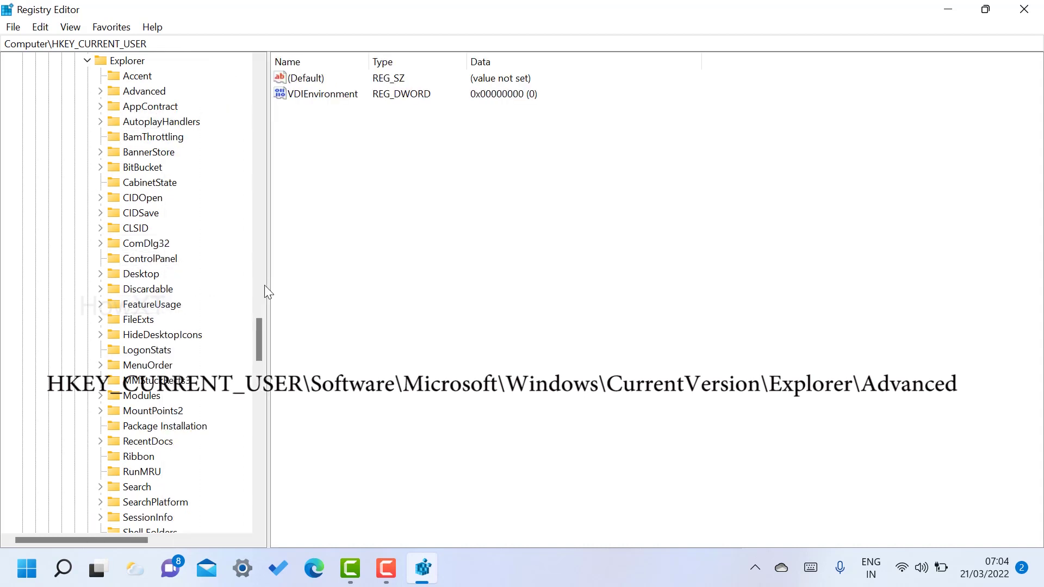
{"action": "left_click", "coordinate": [101, 94]}
- Select the Advanced key under Explorer to show its values
{"action": "left_click", "coordinate": [120, 92]}
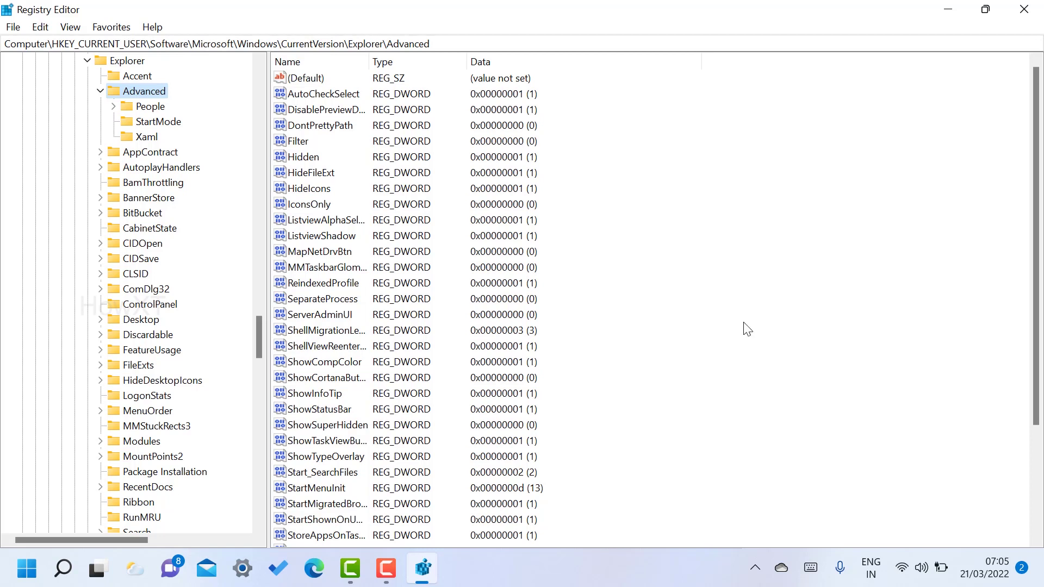
- Add a DWORD (32-bit) value named Tasksi in the Advanced key's values pane
{"action": "right_click", "coordinate": [633, 163]}
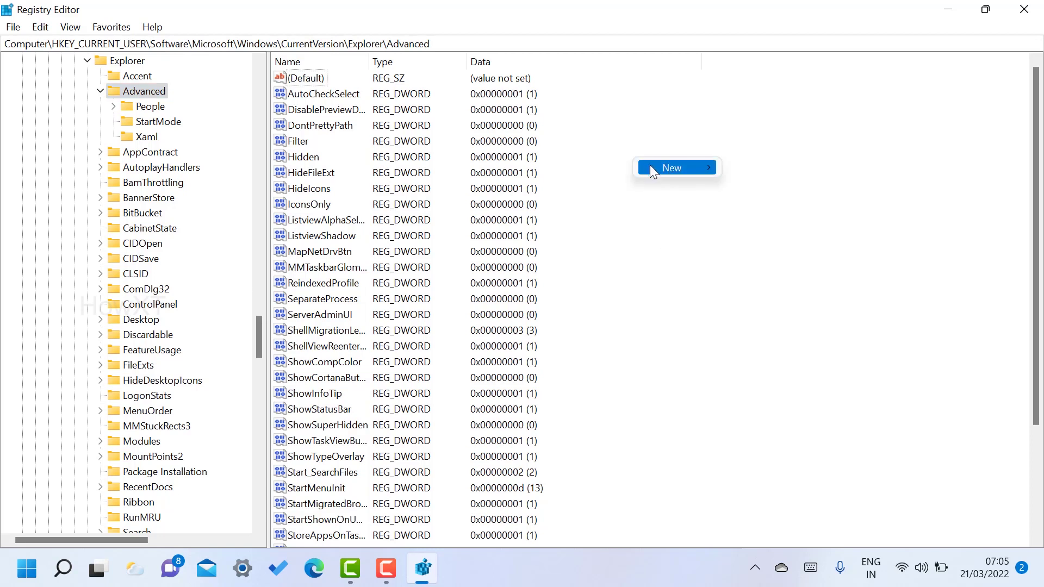
{"action": "mouse_move", "coordinate": [674, 168]}
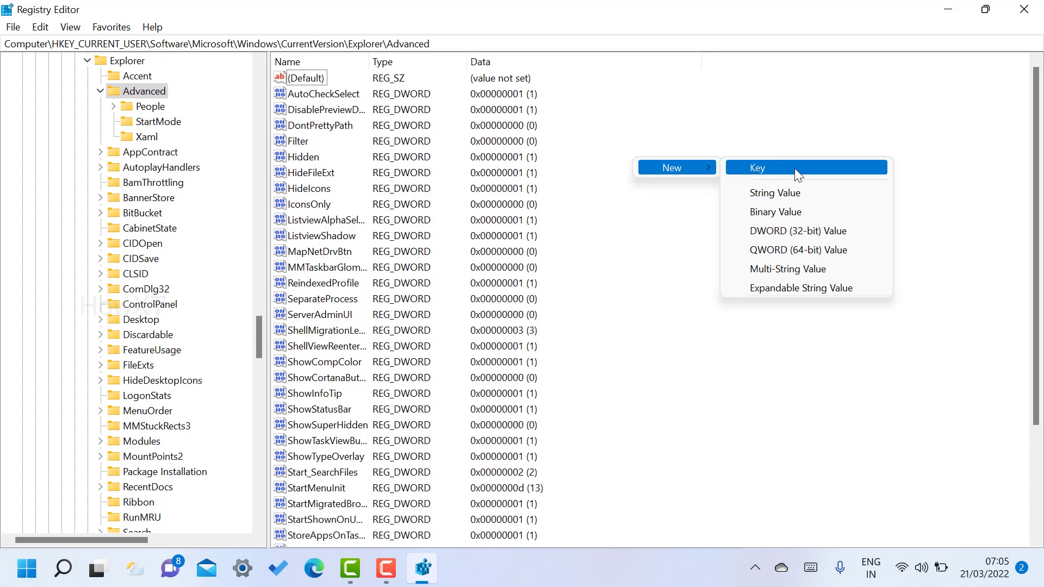
{"action": "left_click", "coordinate": [786, 242]}
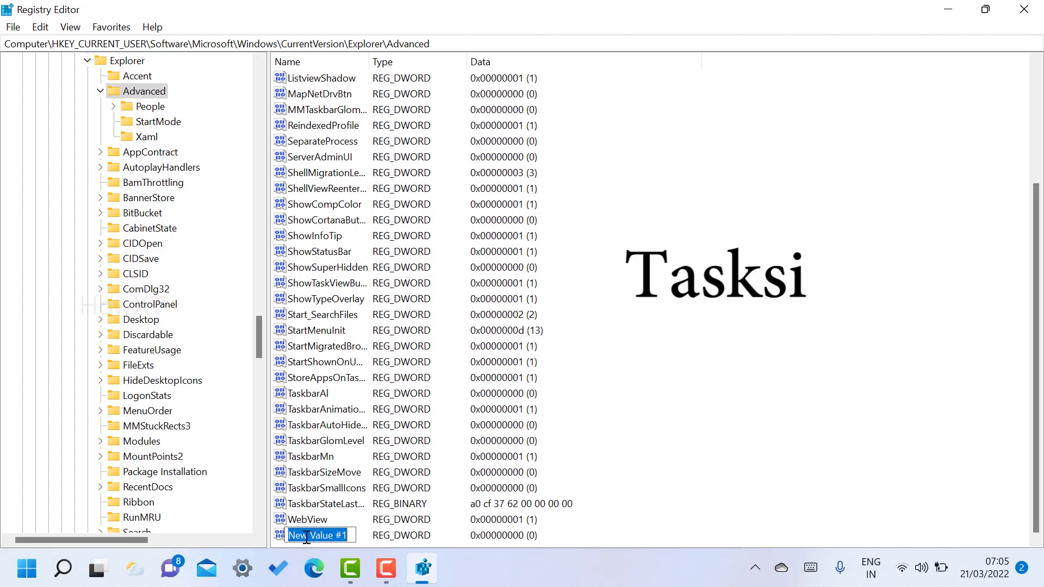
{"action": "type", "text": "Tasksi"}
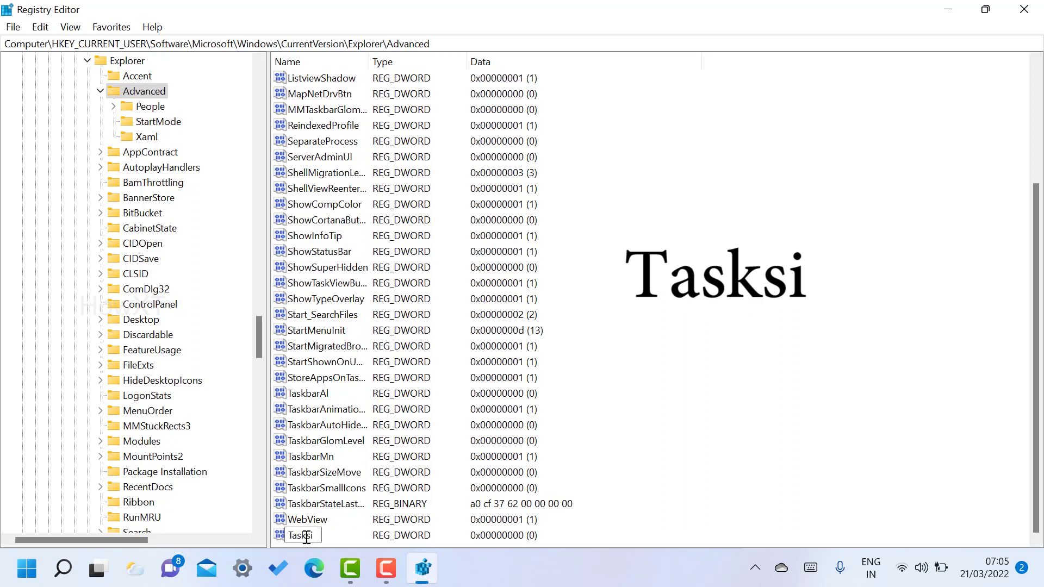
{"action": "key", "text": "Return"}
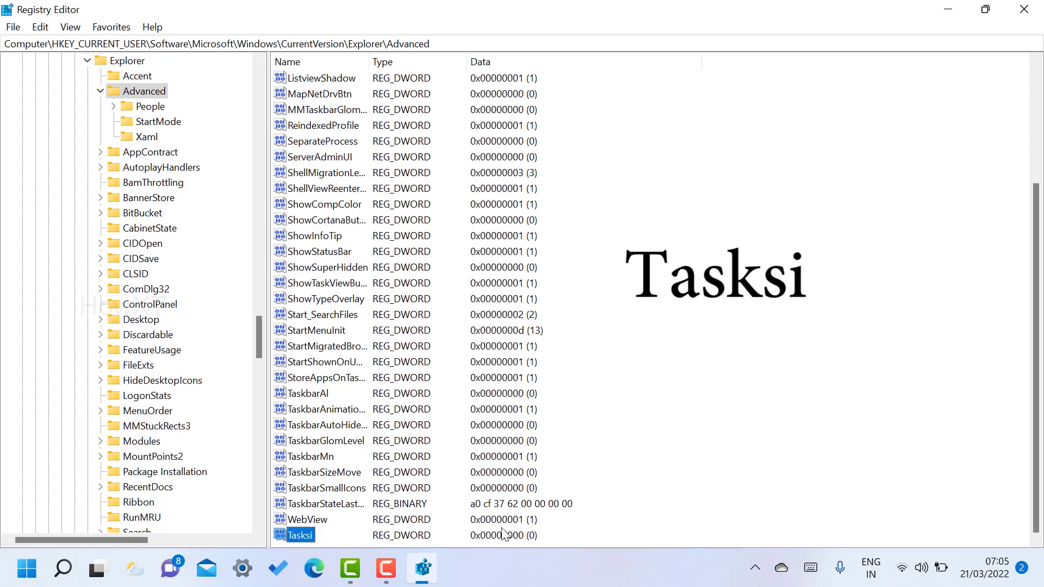
- Set Tasksi's value data to 0 in the Edit DWORD dialog and confirm
{"action": "right_click", "coordinate": [299, 538]}
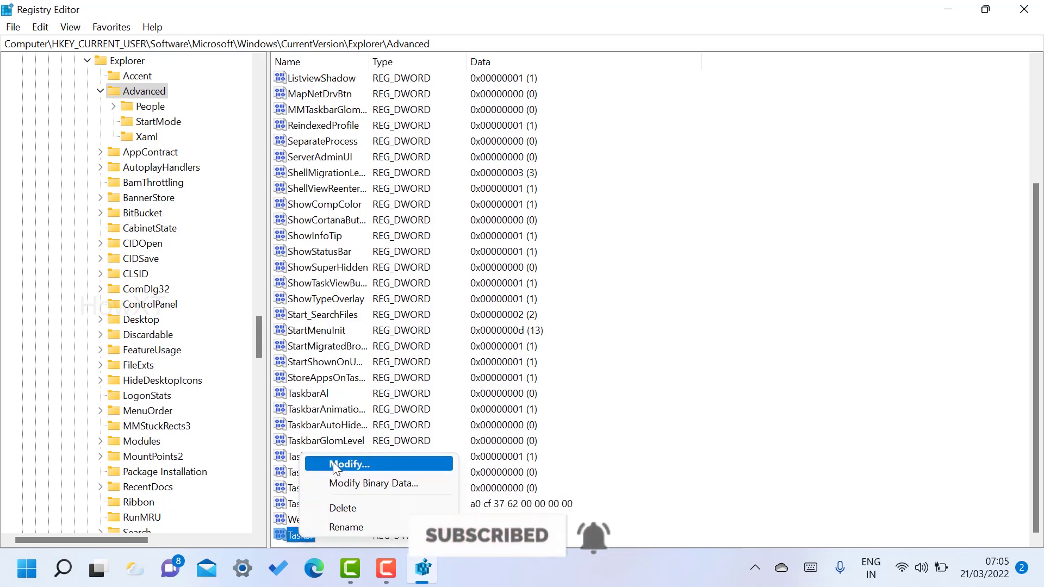
{"action": "left_click", "coordinate": [333, 463]}
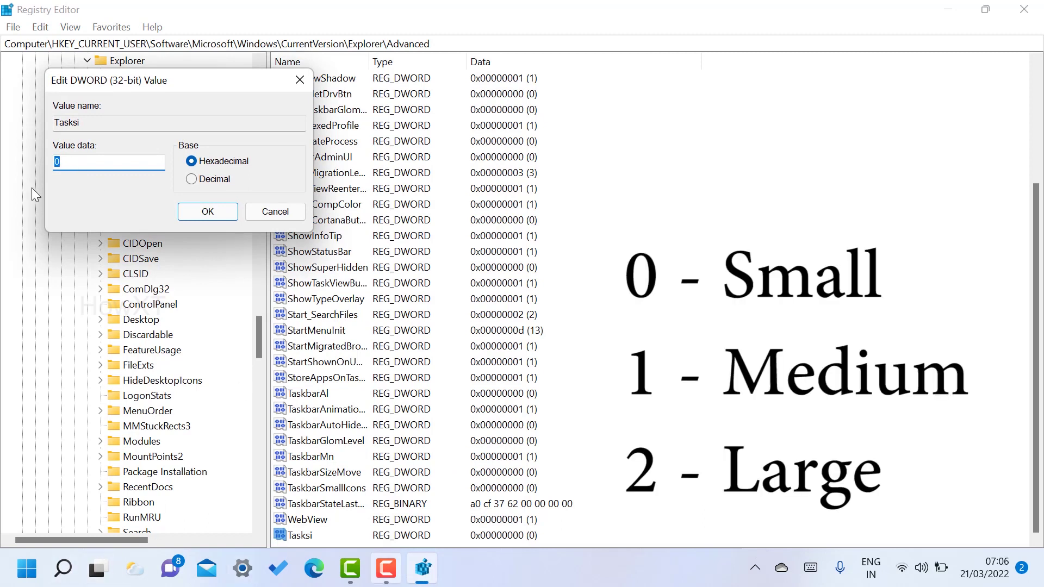
{"action": "left_click", "coordinate": [69, 164]}
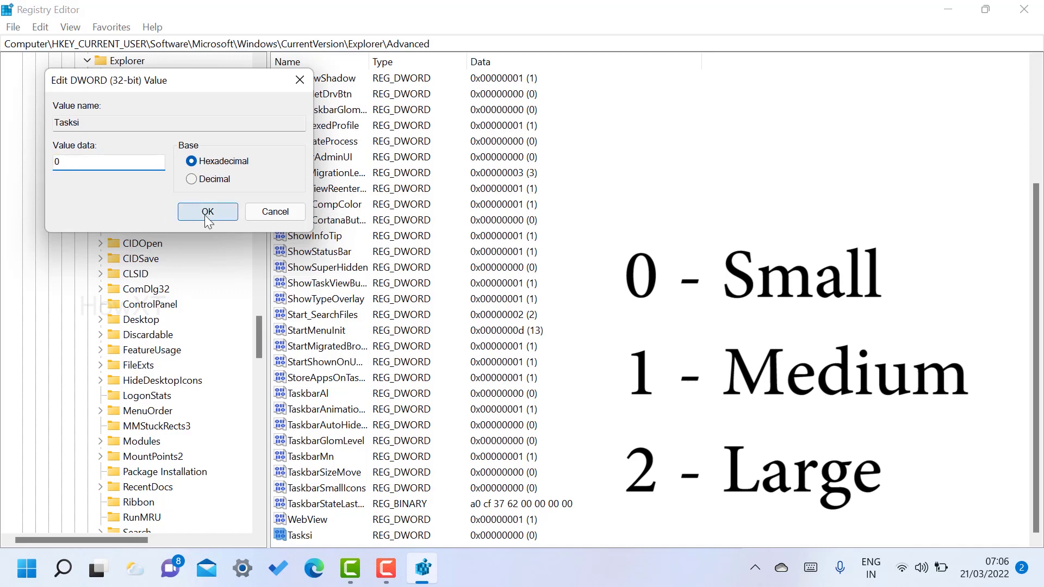
{"action": "left_click", "coordinate": [207, 212]}
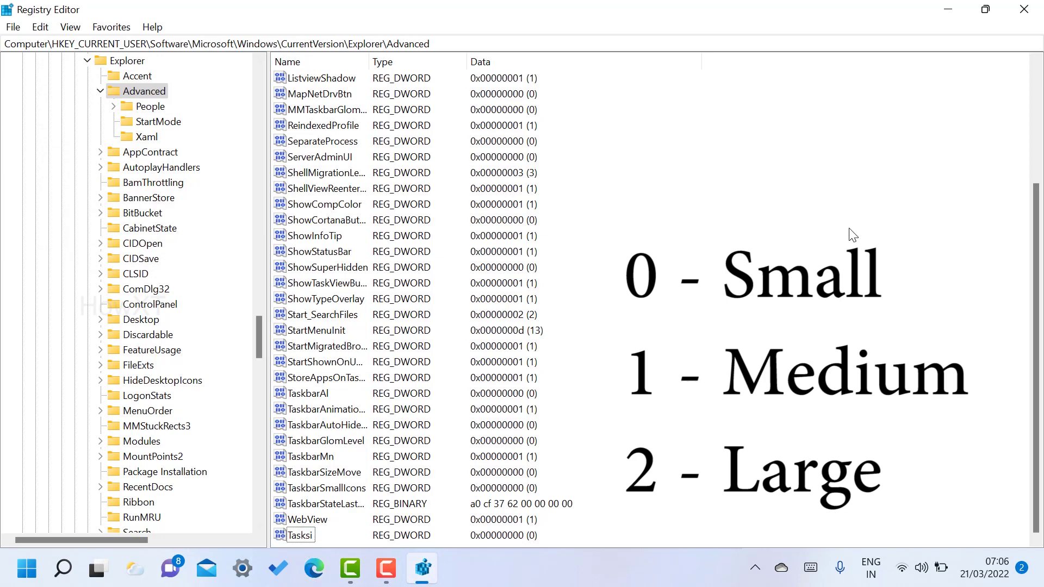
- Close the Registry Editor window
{"action": "left_click", "coordinate": [1030, 13]}
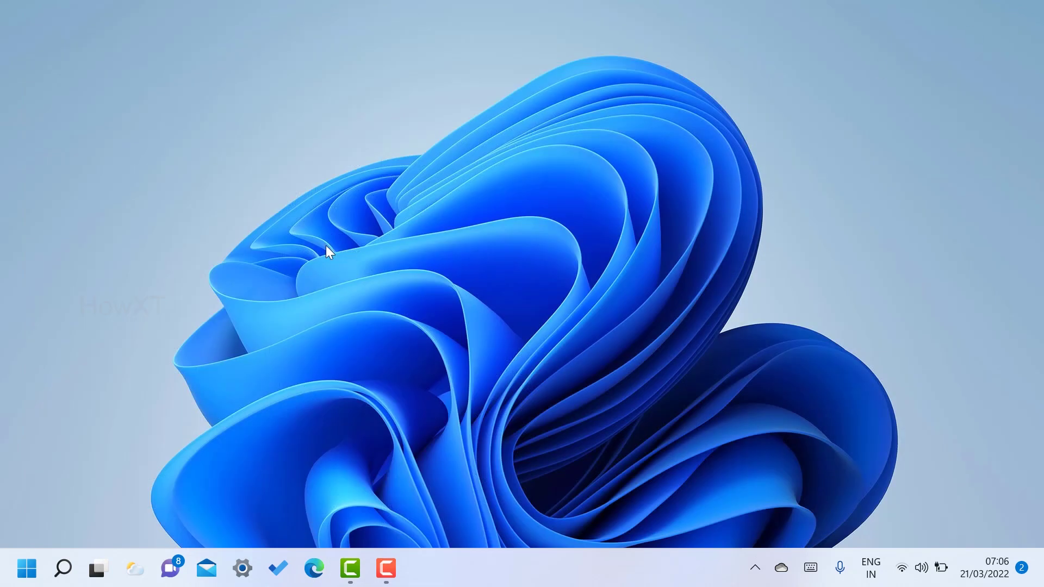